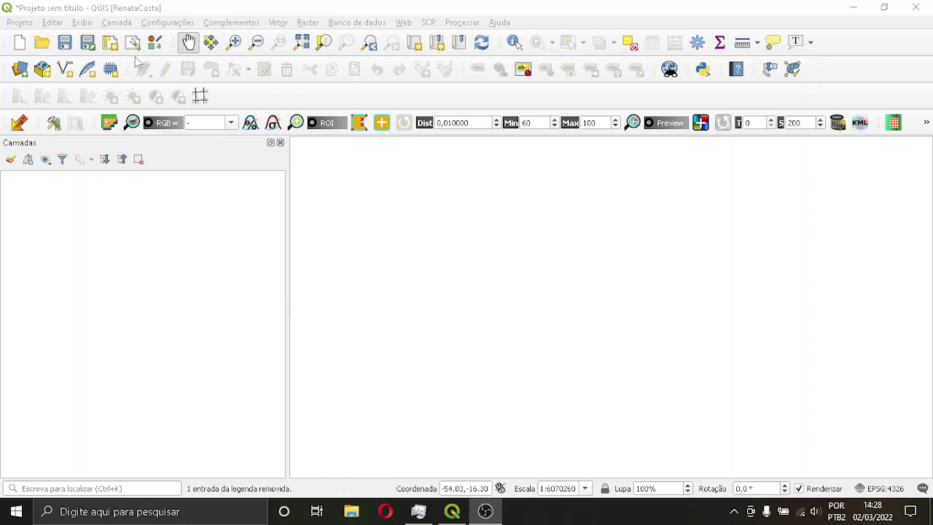
Add the shapefile MG_Municipio_2018_dez.shp from the municipio MG folder to the project as a vector layer.
left_click(21, 69)
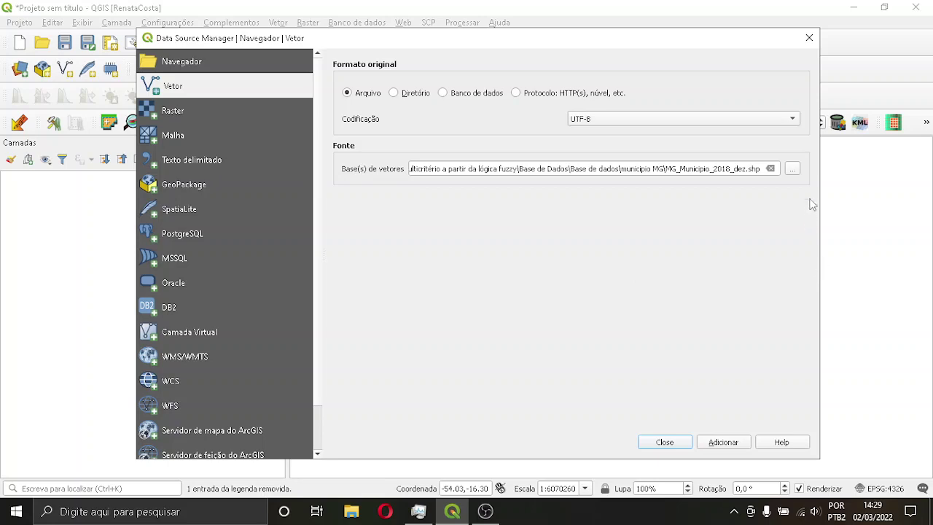
left_click_drag(494, 170, 630, 170)
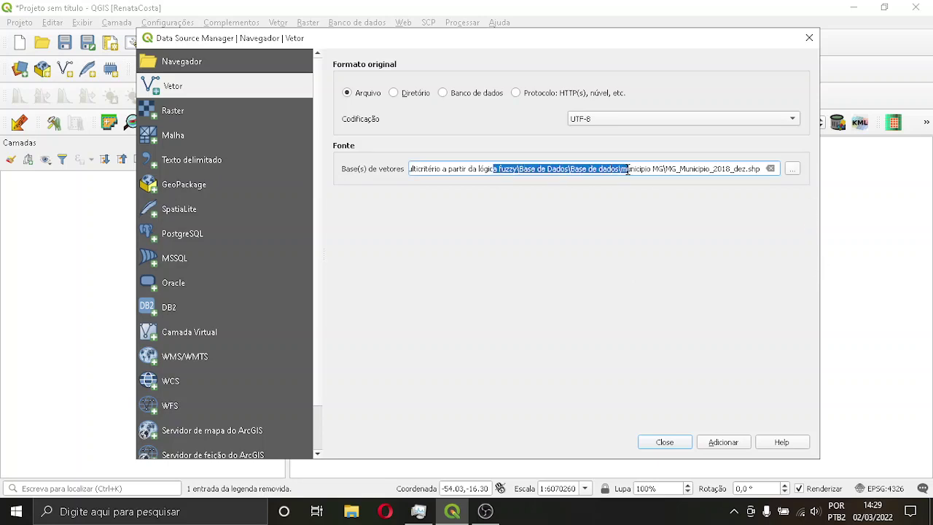
left_click(627, 170)
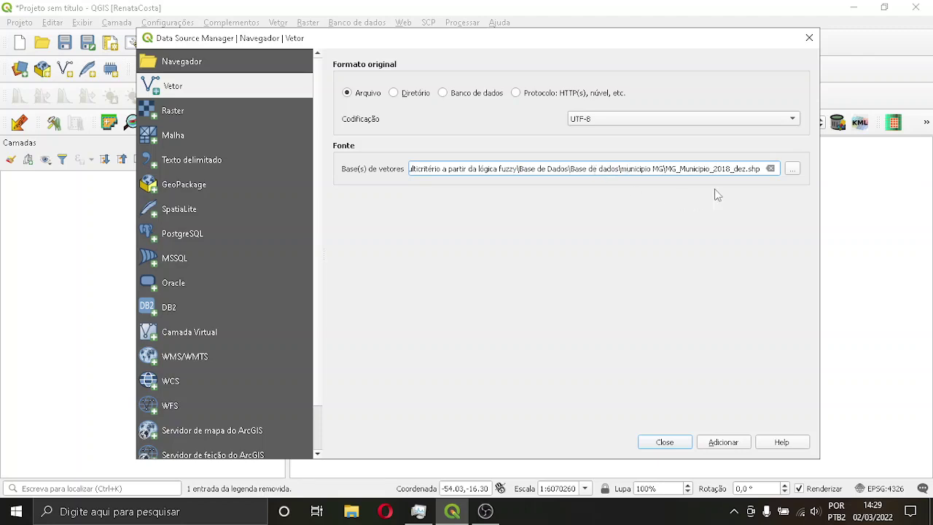
left_click(792, 169)
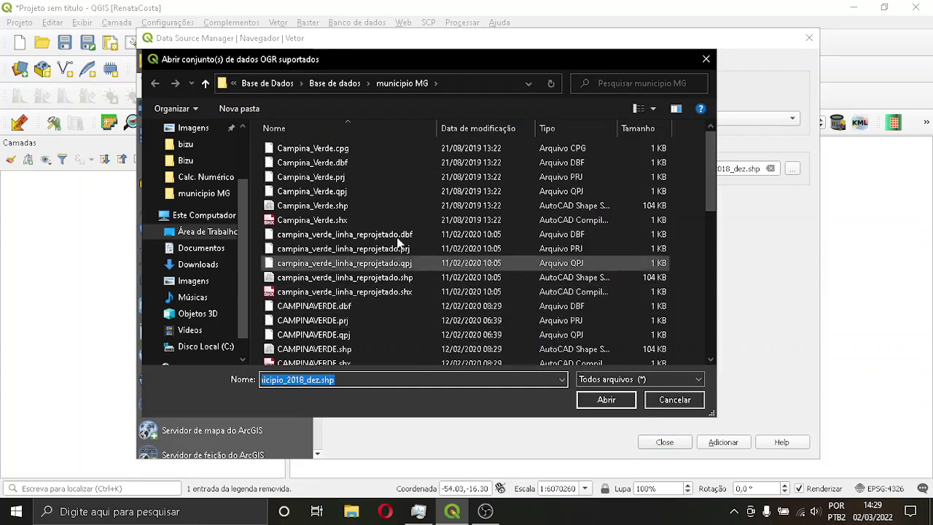
left_click_drag(239, 214, 238, 146)
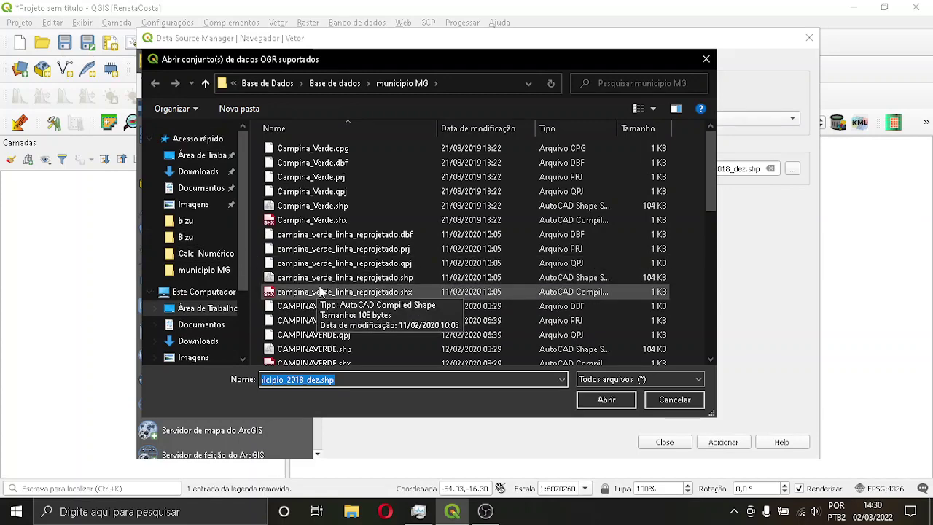
scroll(318, 290, "down", 2)
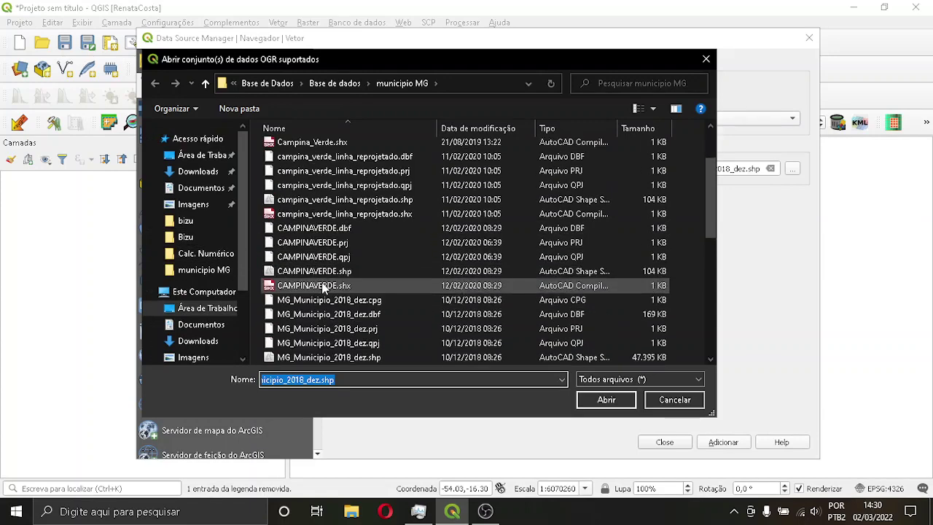
scroll(436, 296, "up", 2)
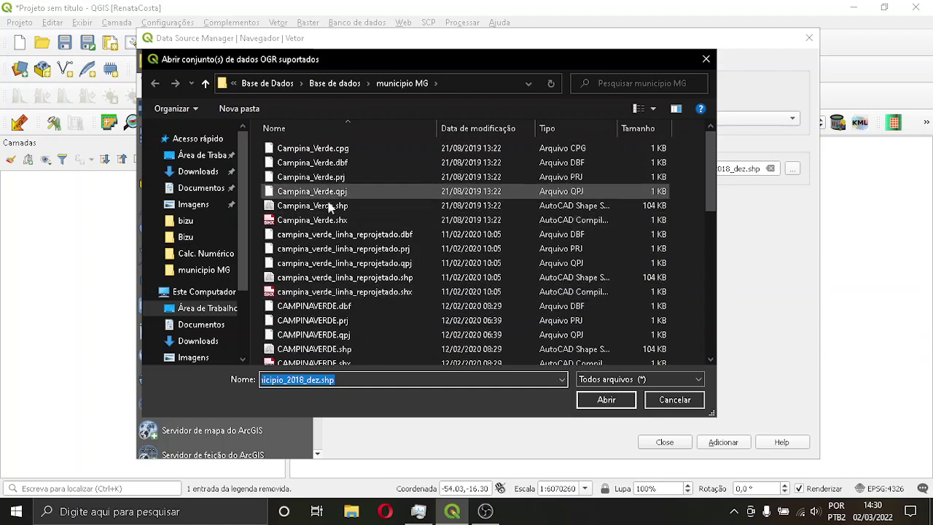
scroll(347, 339, "down", 2)
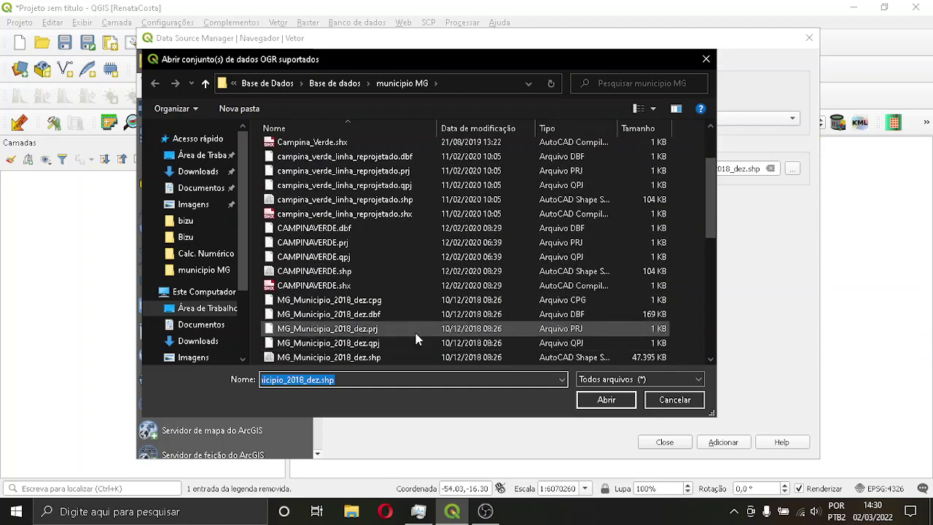
scroll(386, 313, "down", 2)
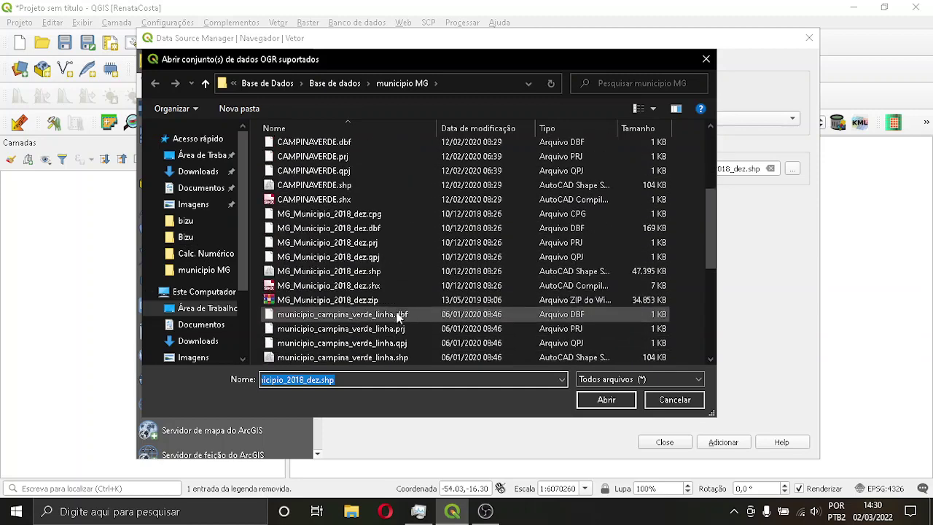
left_click(352, 272)
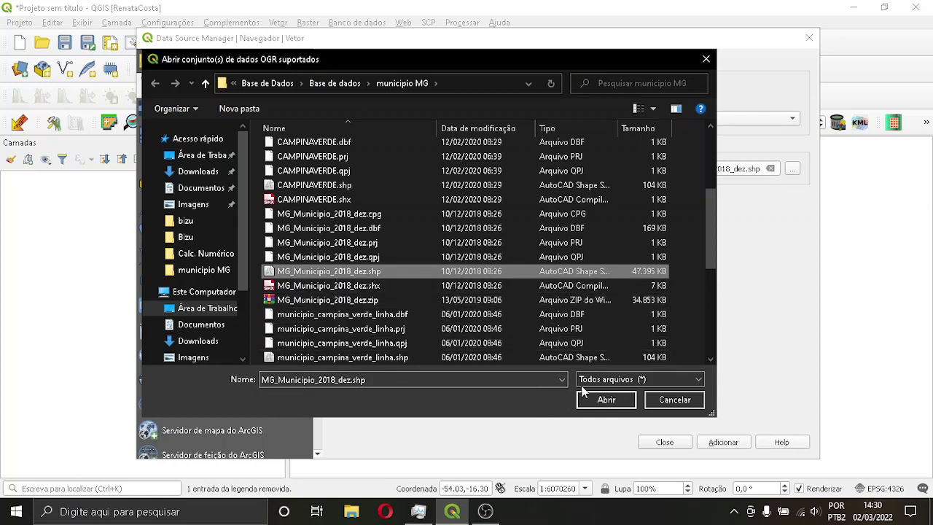
left_click(604, 399)
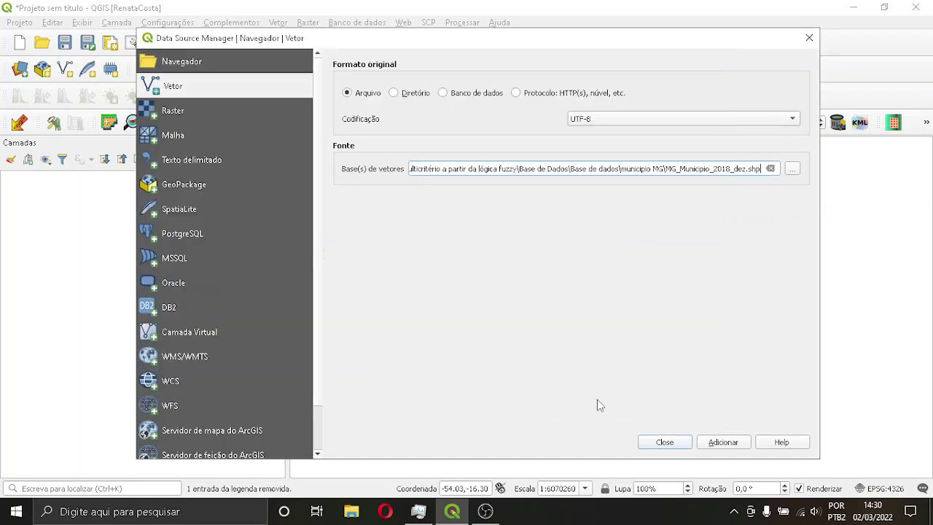
left_click(714, 442)
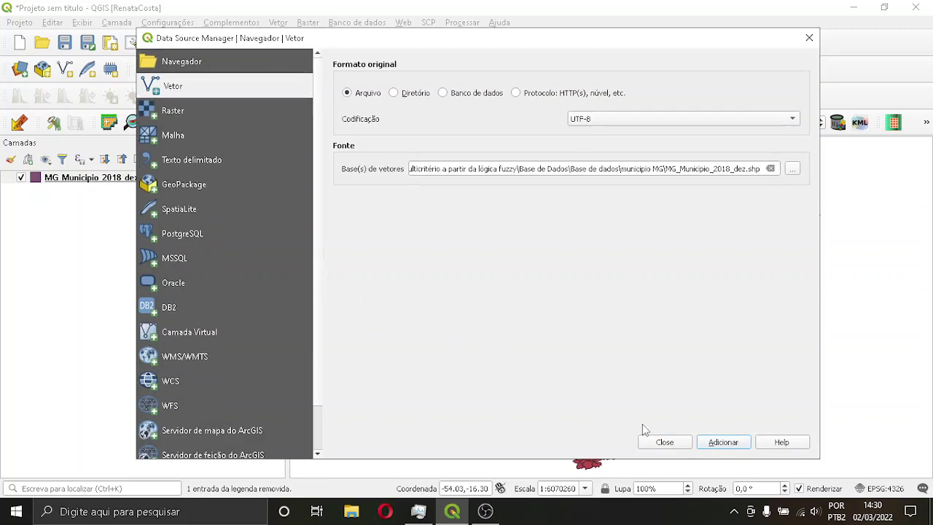
left_click(667, 442)
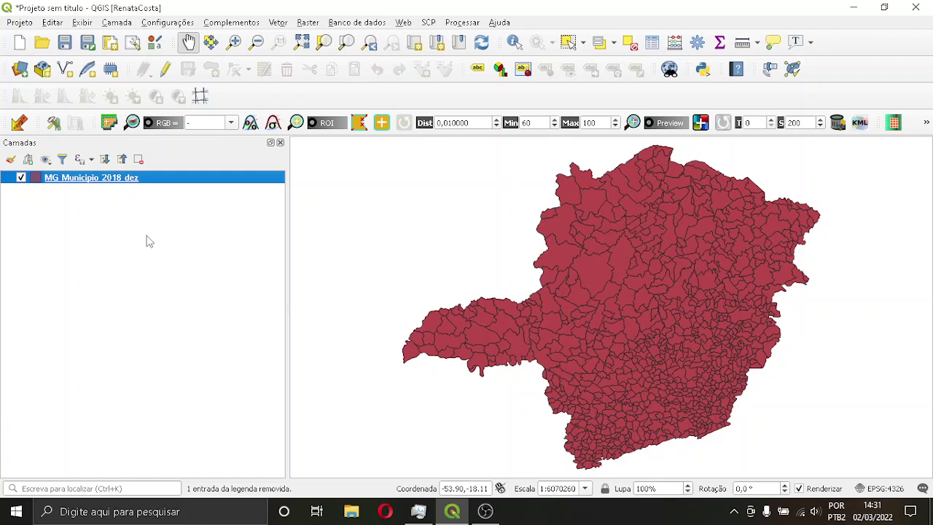
Sort the MG_Municipio_2018_dez attribute table by NOME and select the Uberlândia record.
right_click(136, 175)
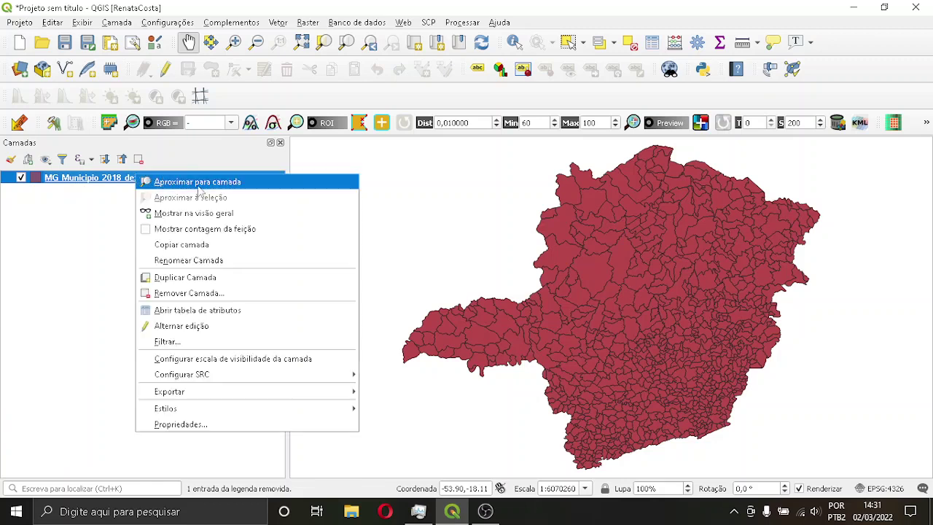
left_click(199, 310)
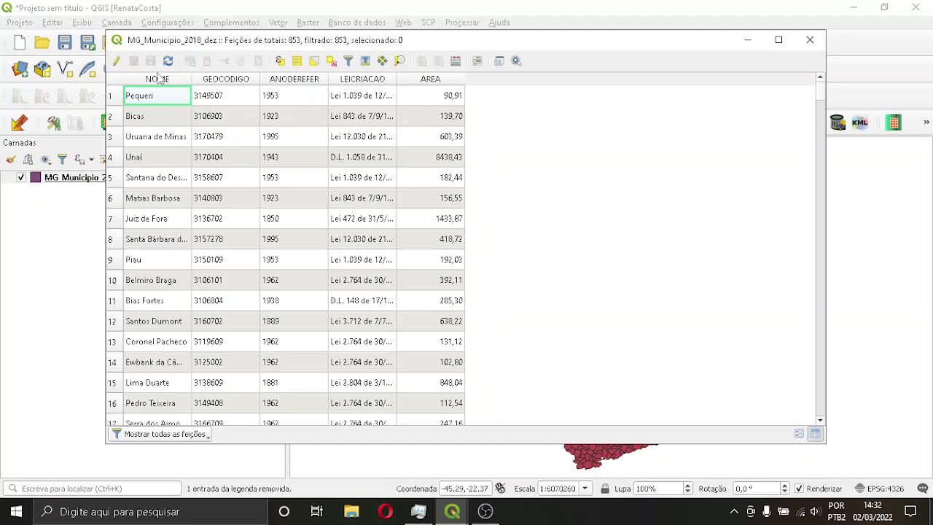
left_click(184, 81)
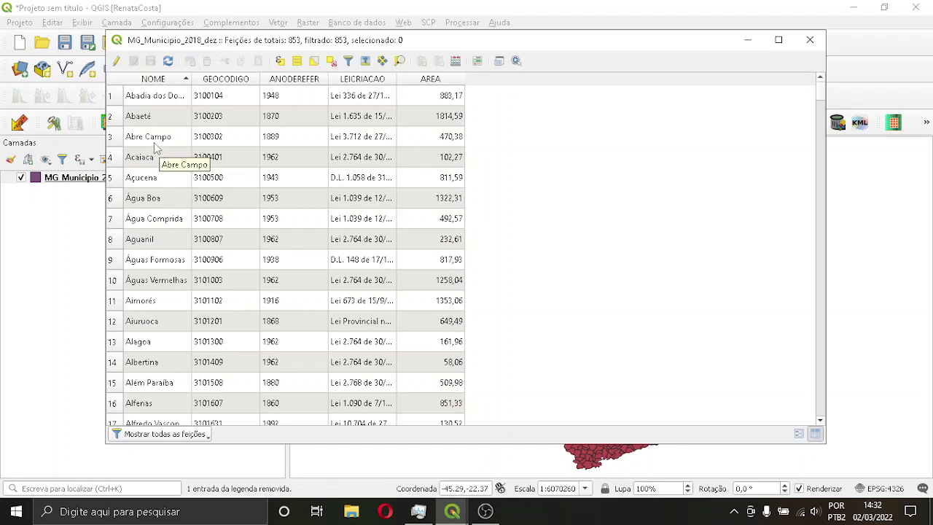
key("u")
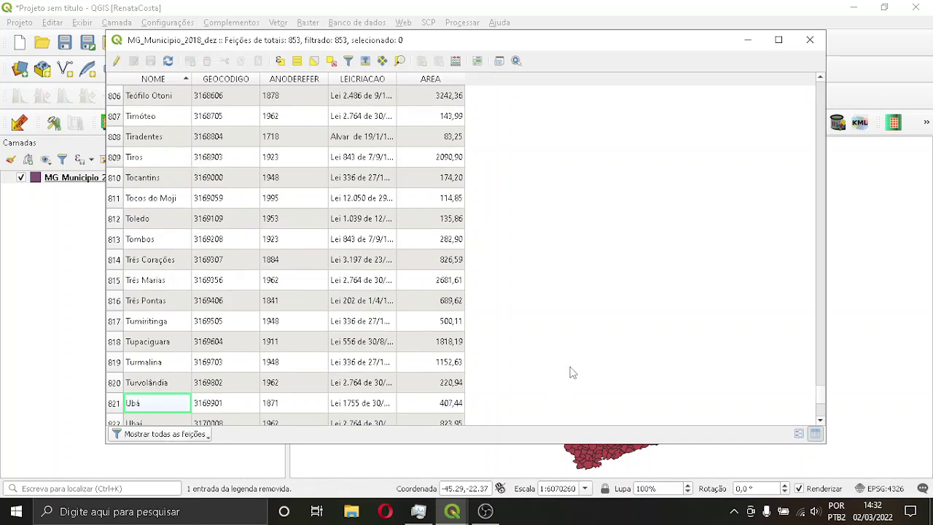
scroll(572, 372, "down", 3)
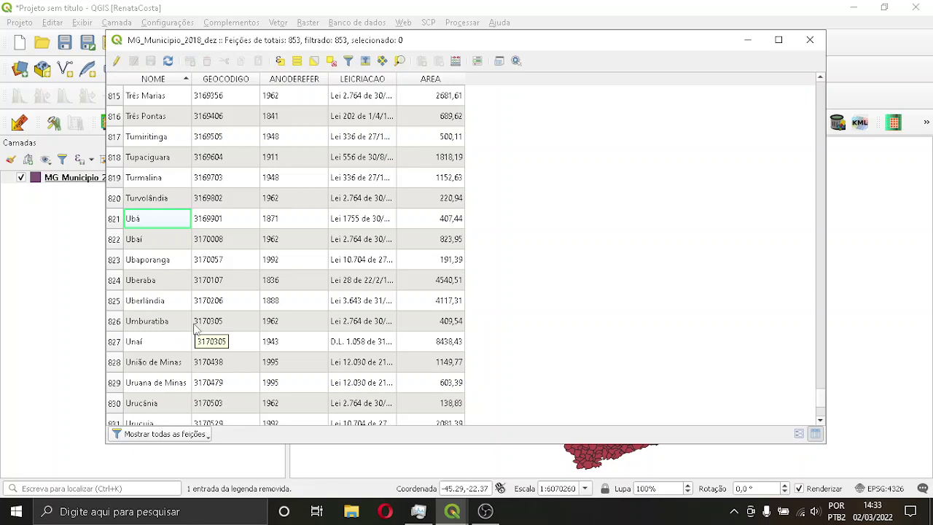
left_click(114, 305)
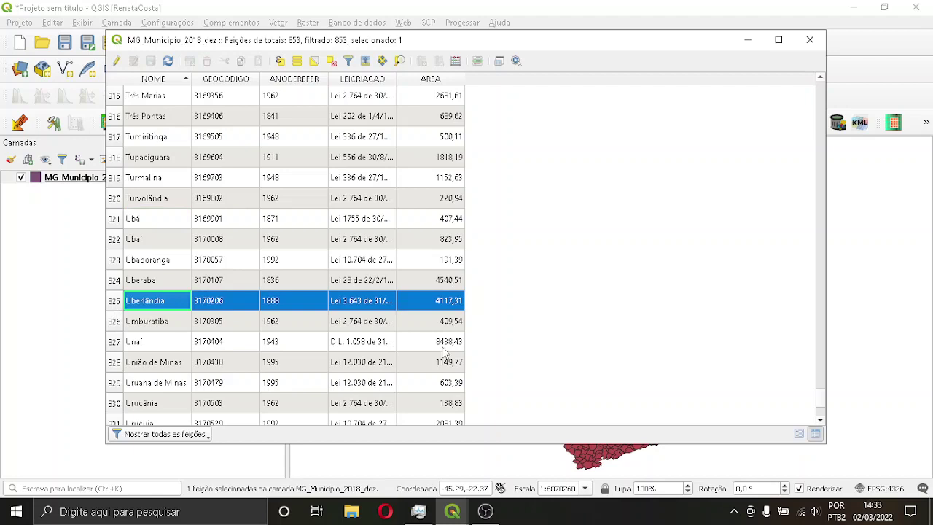
left_click(813, 44)
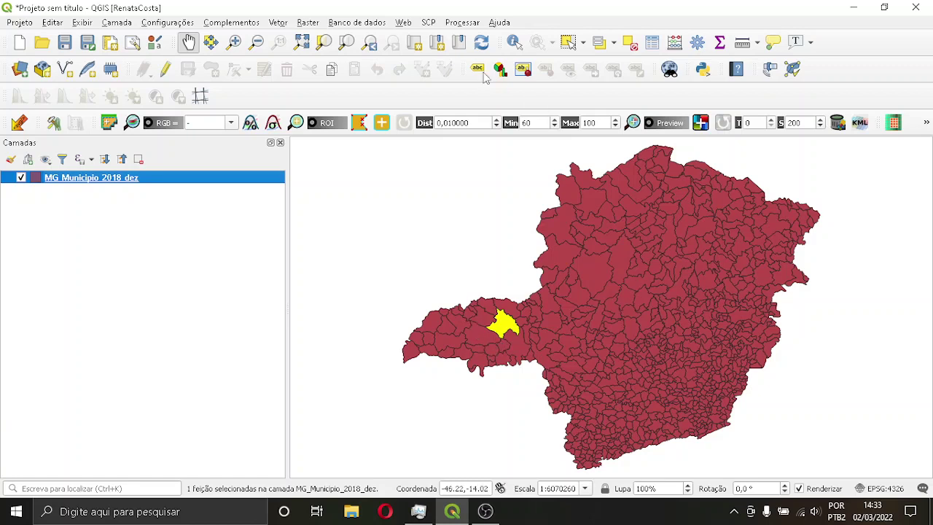
Set up the Clip (Recortar) geoprocessing tool with MG_Municipio_2018_dez as input and overlay, limiting the overlay to selected features only.
left_click(277, 23)
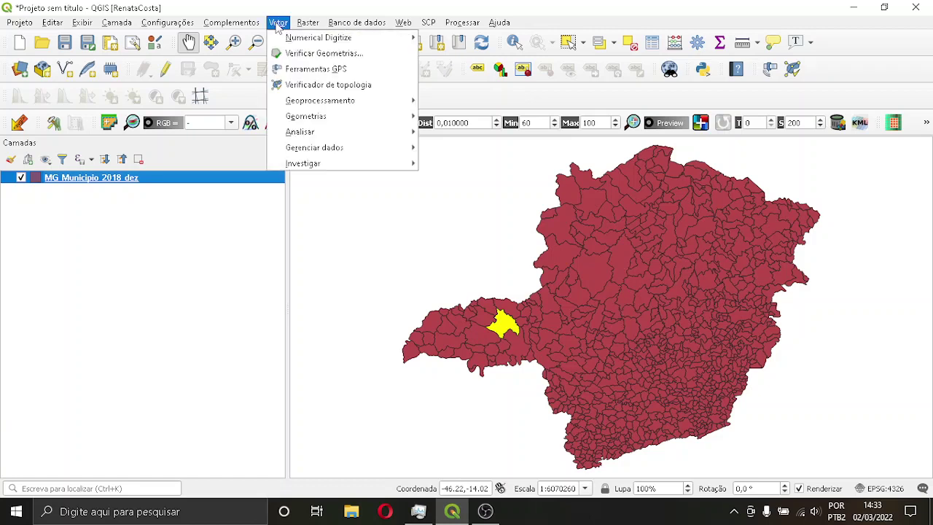
mouse_move(309, 102)
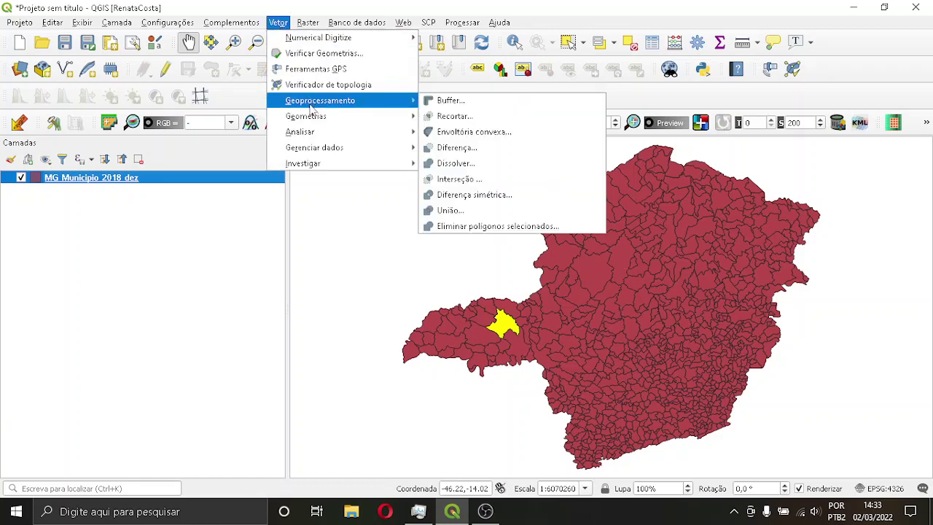
left_click(452, 117)
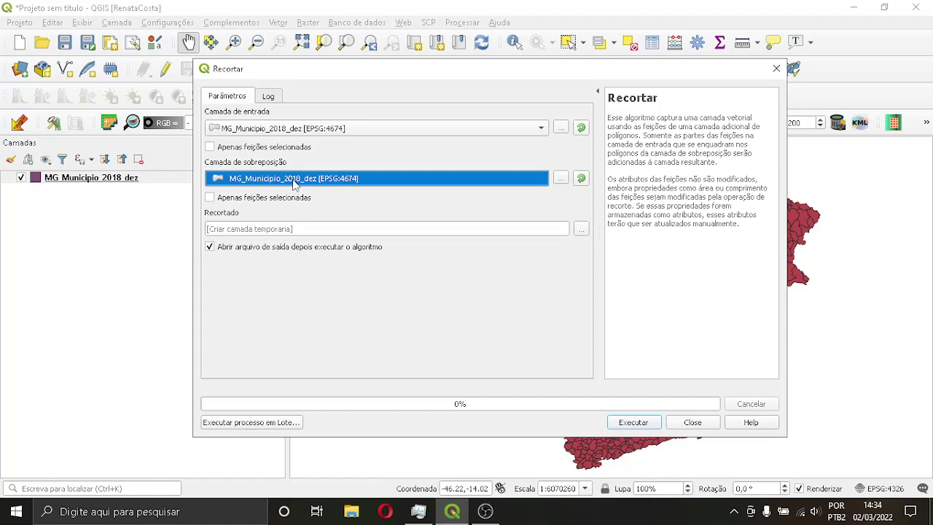
left_click(295, 182)
left_click(303, 131)
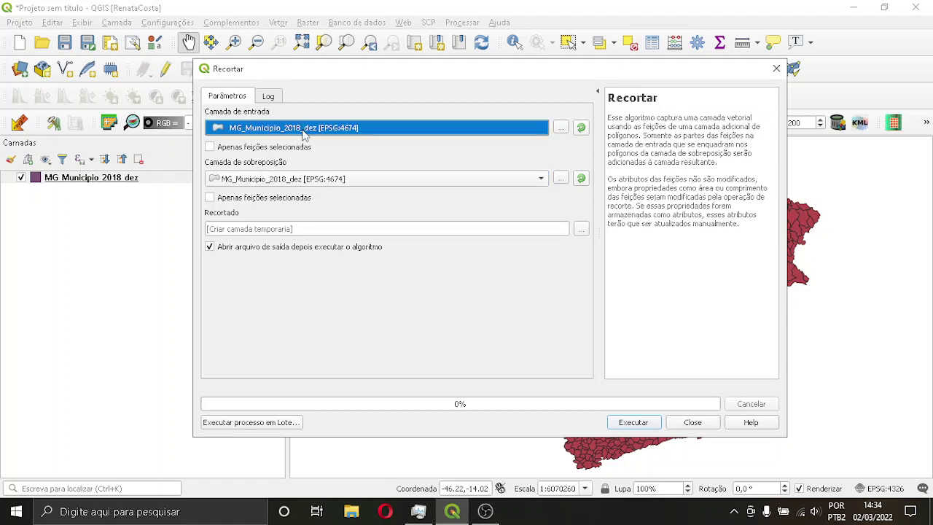
left_click(304, 133)
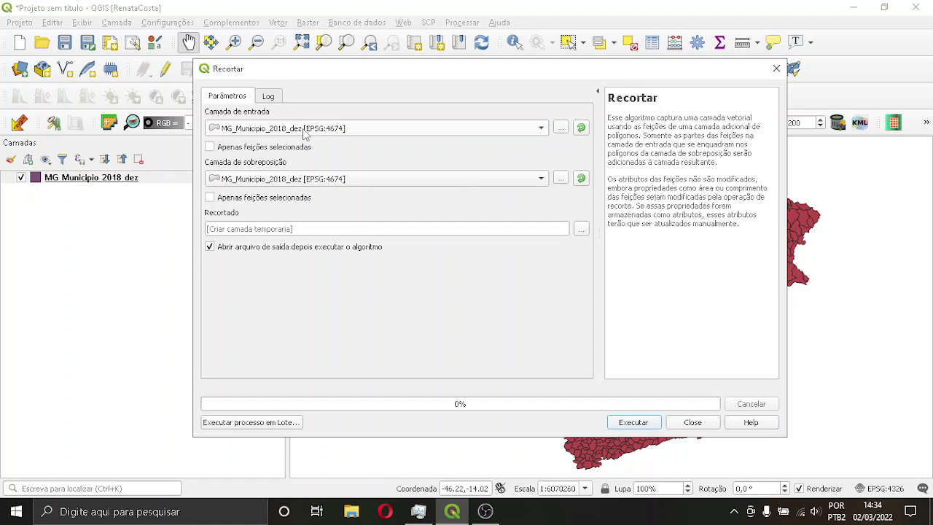
left_click(305, 131)
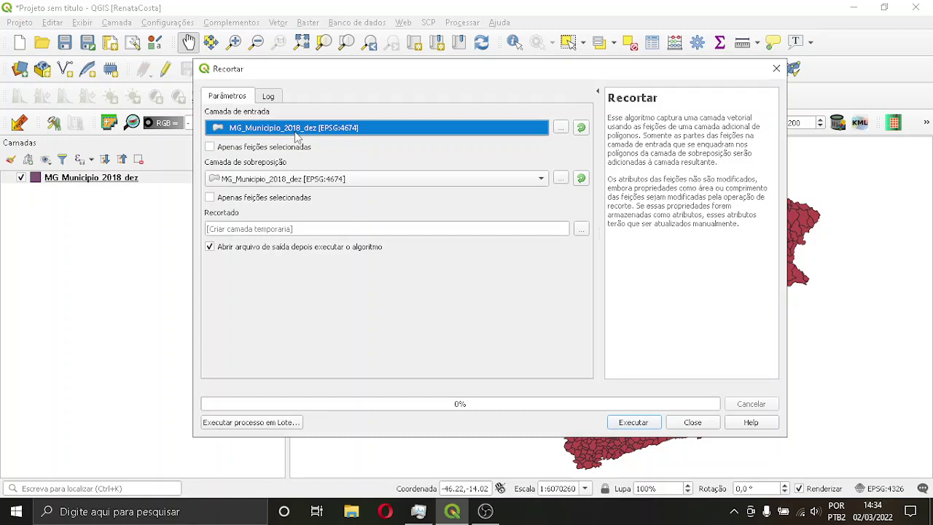
left_click(297, 135)
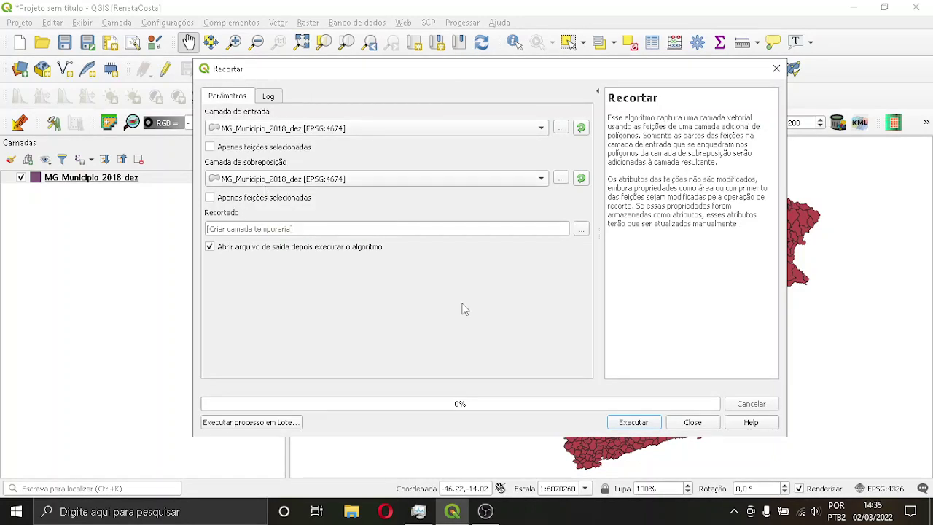
left_click(210, 198)
left_click_drag(372, 80, 385, 364)
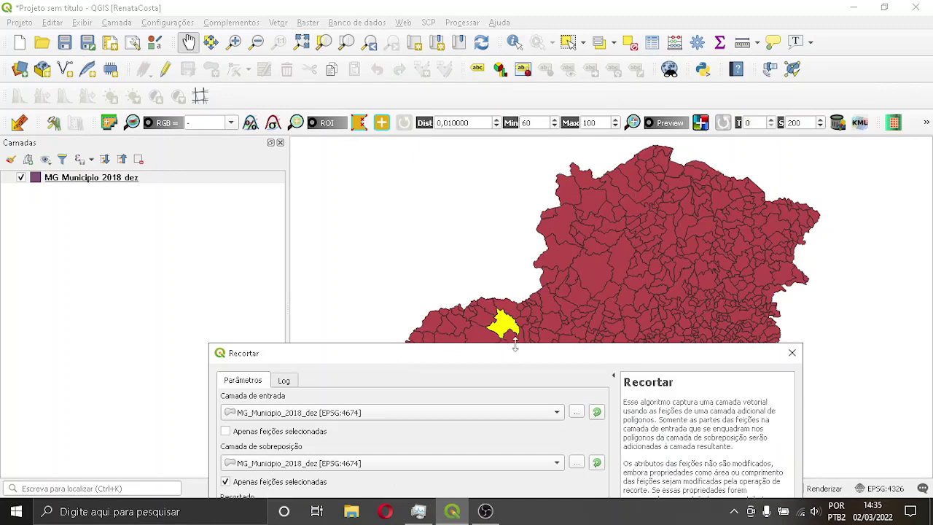
left_click_drag(498, 367, 496, 79)
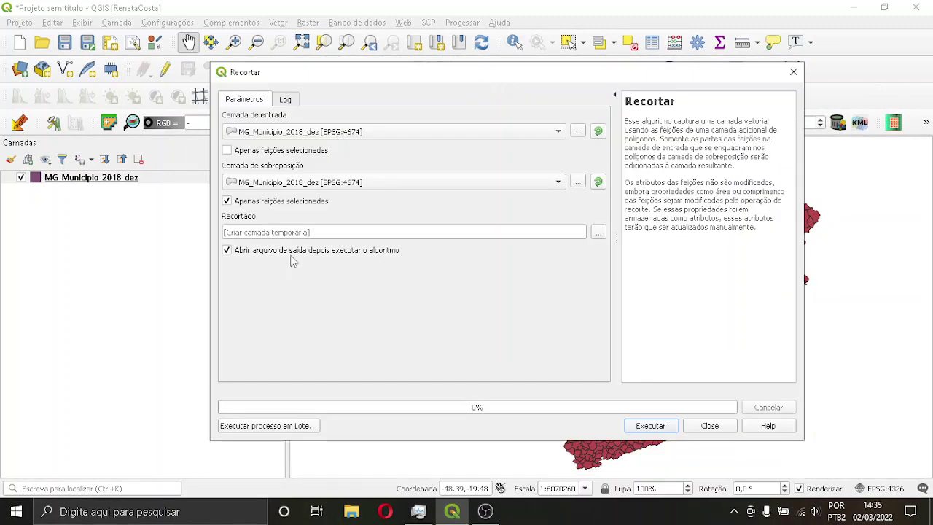
left_click(268, 231)
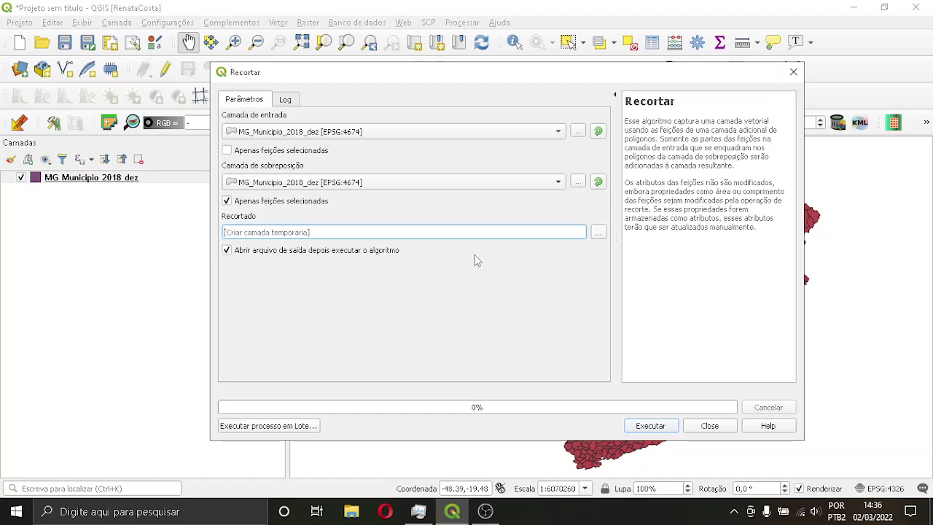
left_click(598, 233)
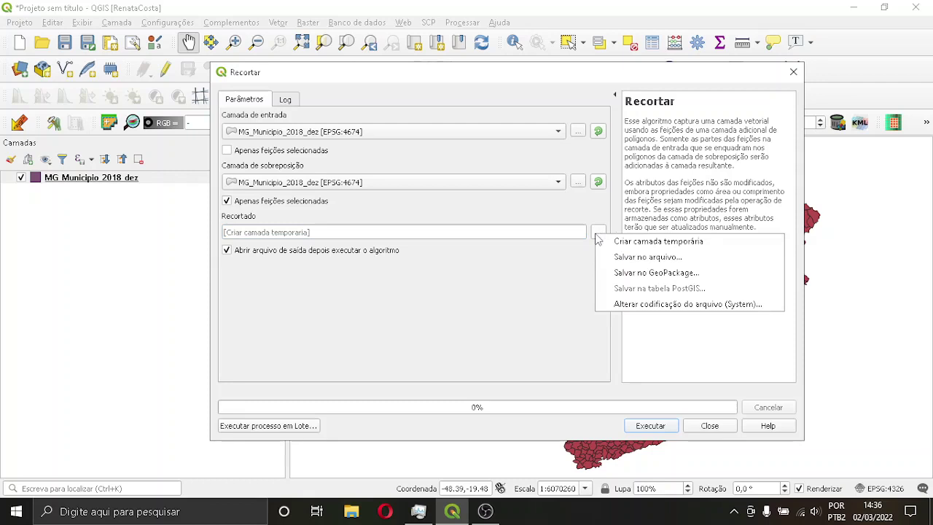
left_click(554, 286)
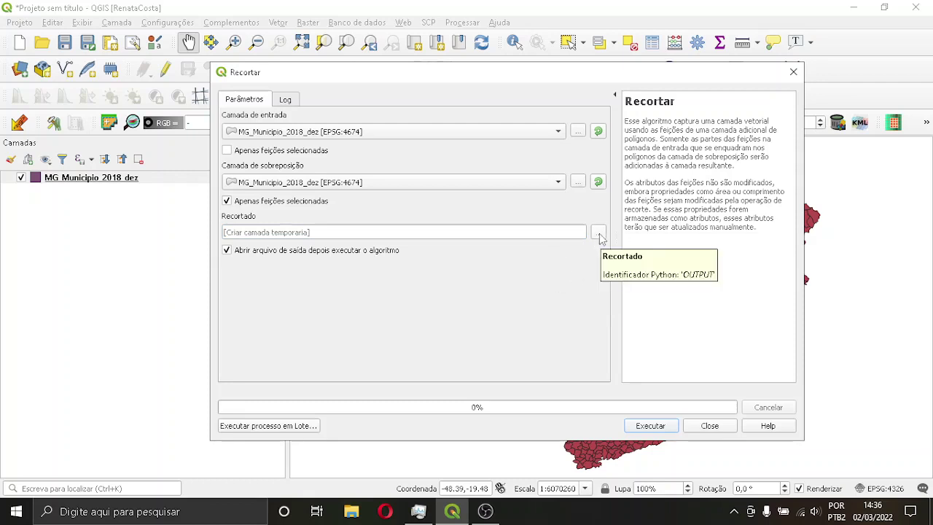
left_click(599, 235)
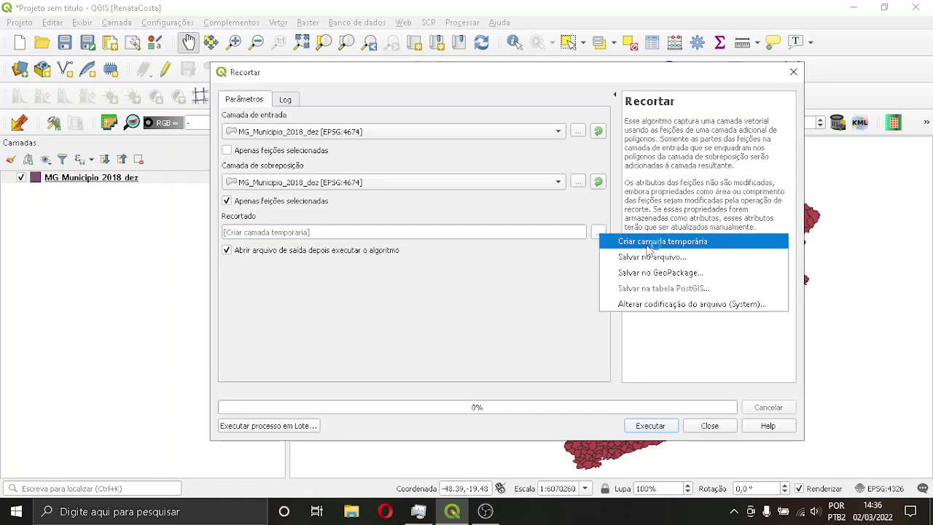
left_click(698, 259)
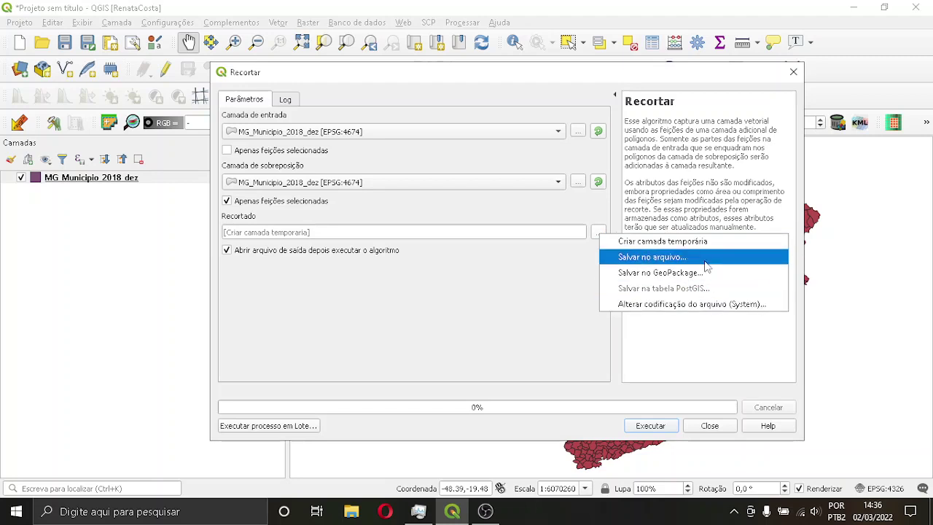
left_click(662, 264)
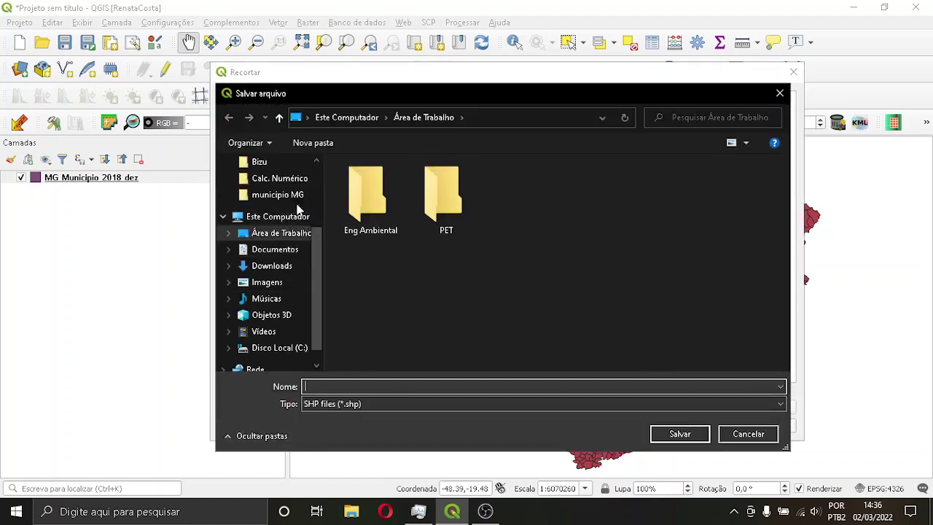
scroll(318, 264, "up", 3)
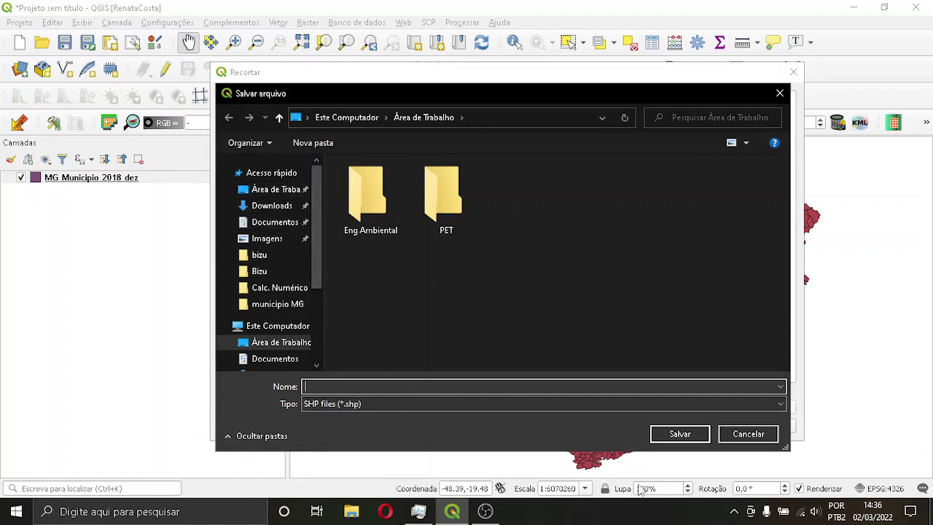
left_click(748, 433)
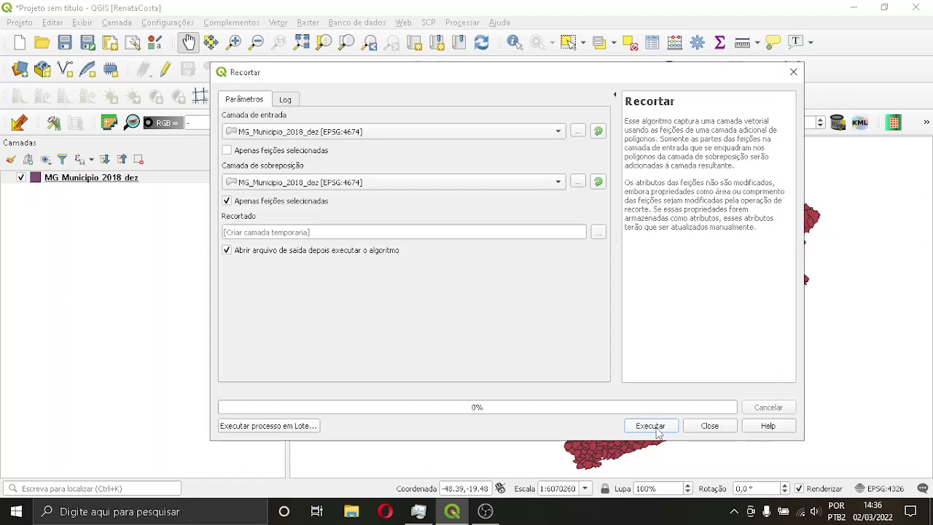
Run the clip with its output as a temporary layer, and close the Recortar dialog.
left_click(658, 430)
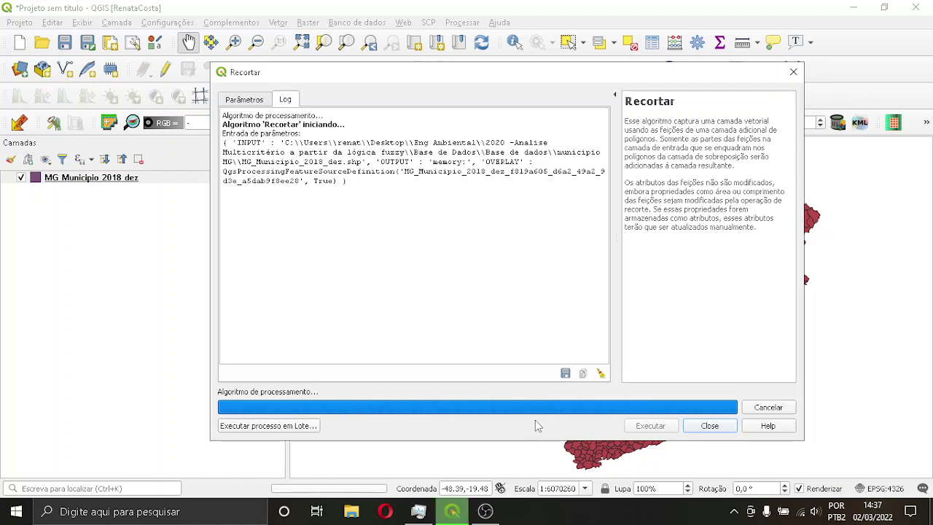
left_click(711, 426)
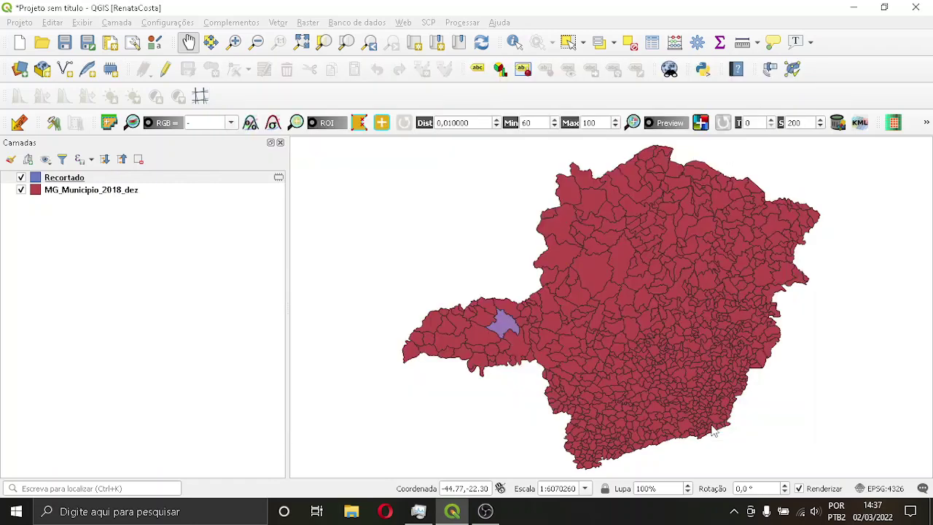
Hide the MG_Municipio_2018_dez layer to display only the clipped municipality at full extent, and select the Recortado layer.
left_click(22, 189)
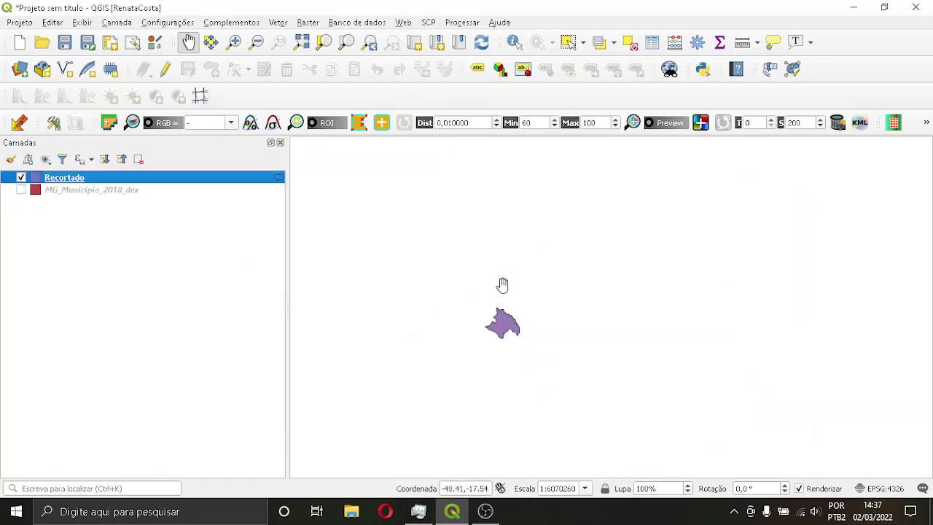
left_click(28, 191)
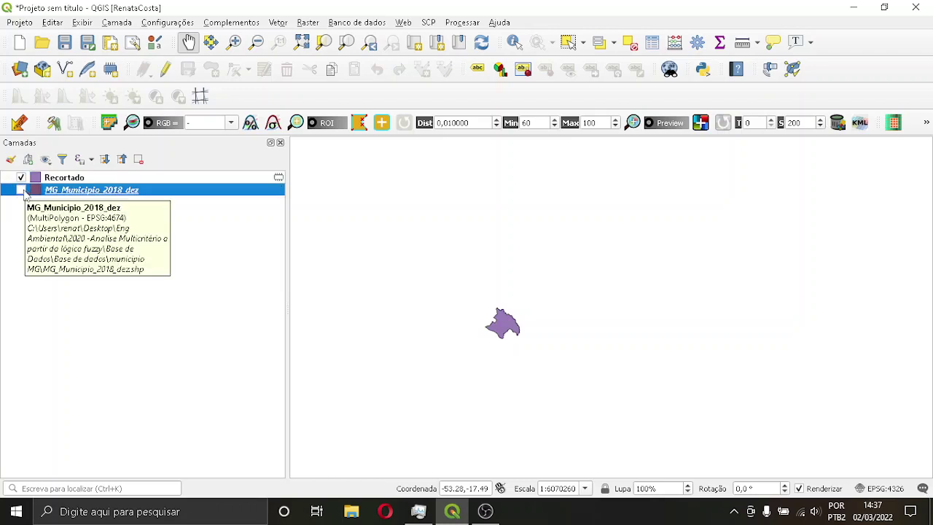
left_click(21, 190)
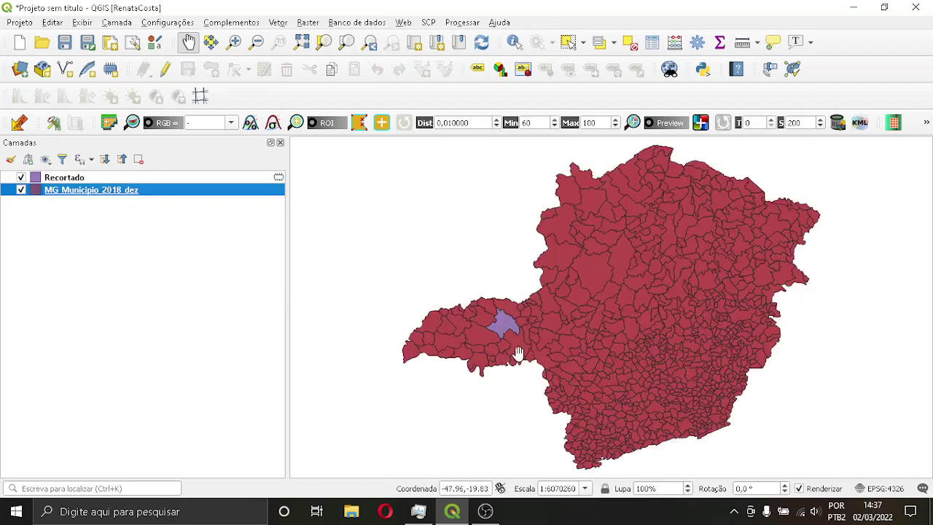
left_click(20, 190)
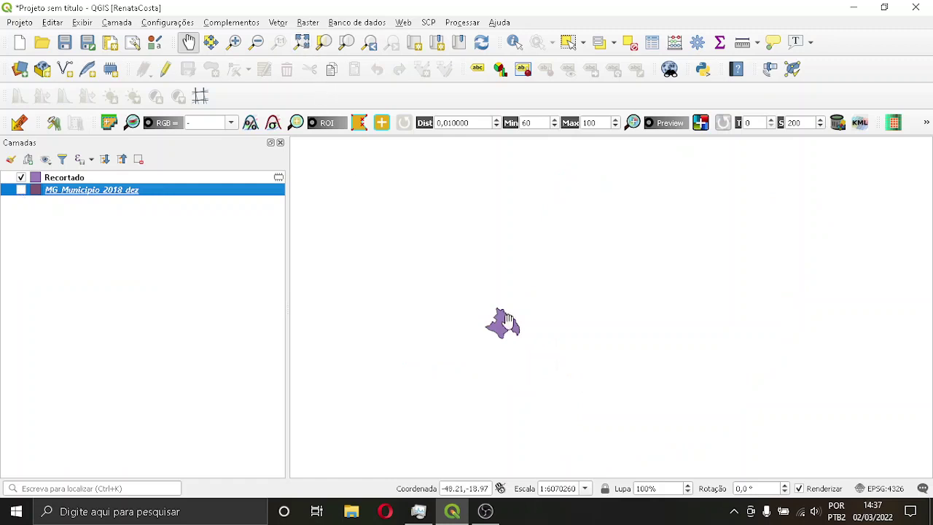
left_click(301, 42)
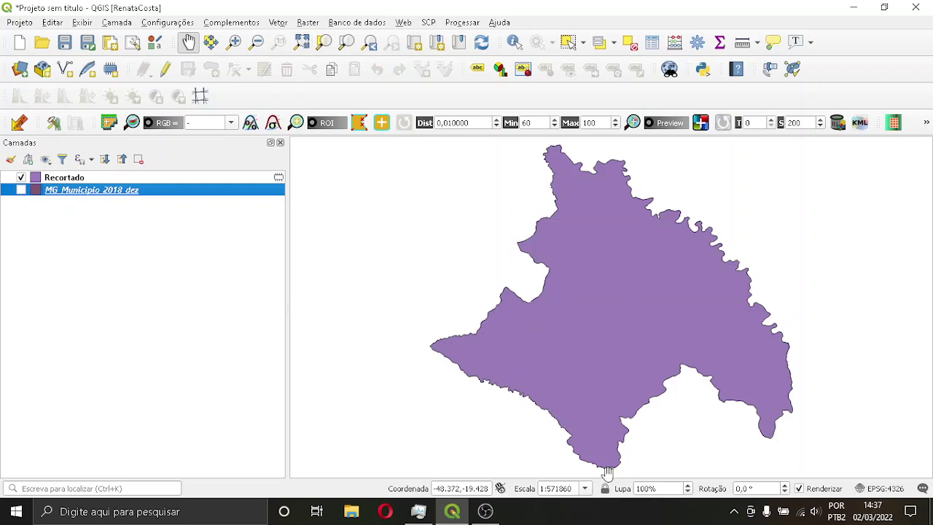
left_click(82, 180)
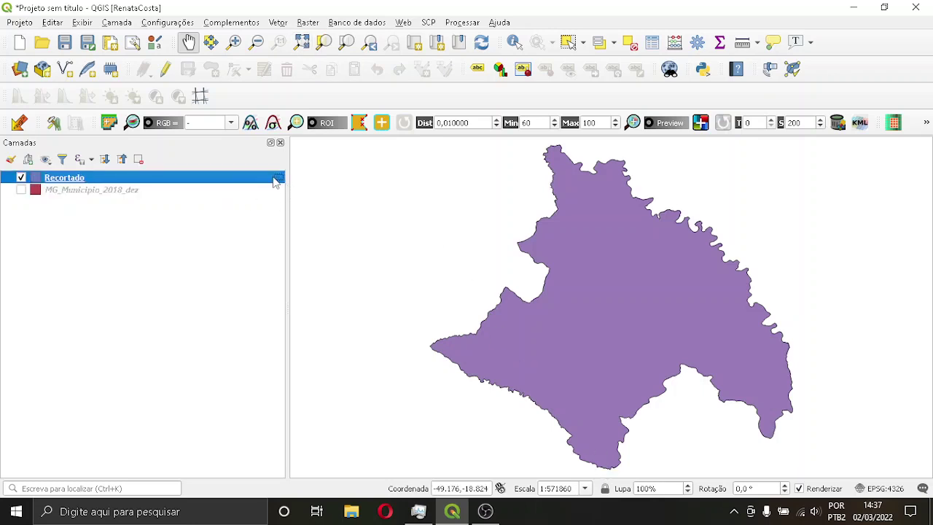
mouse_move(270, 185)
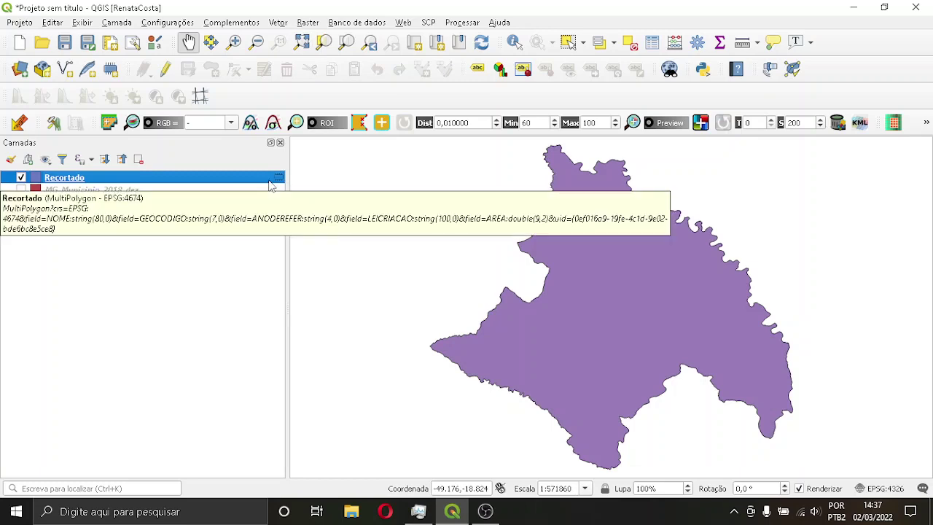